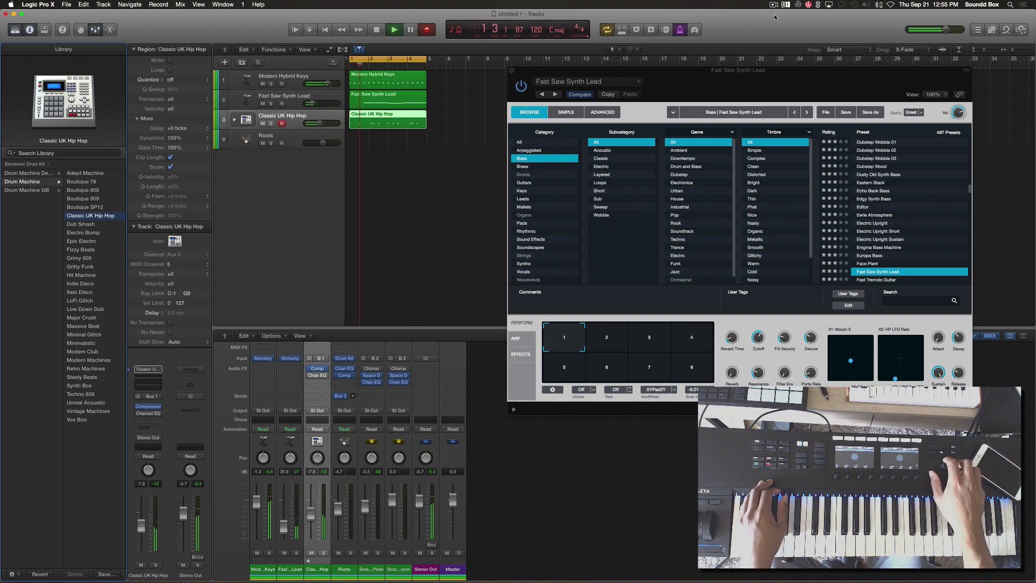
# Move the track selection down one track to the Roots drum track
pyautogui.press('Down')
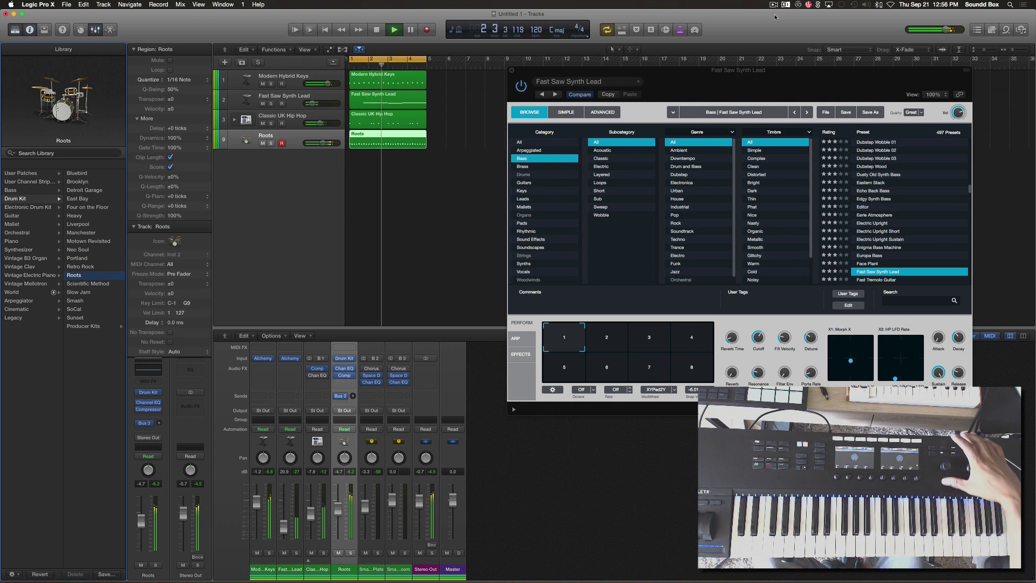
# Step up past Classic UK Hip Hop to Fast Saw Synth Lead and close its Alchemy window
pyautogui.press('Up')
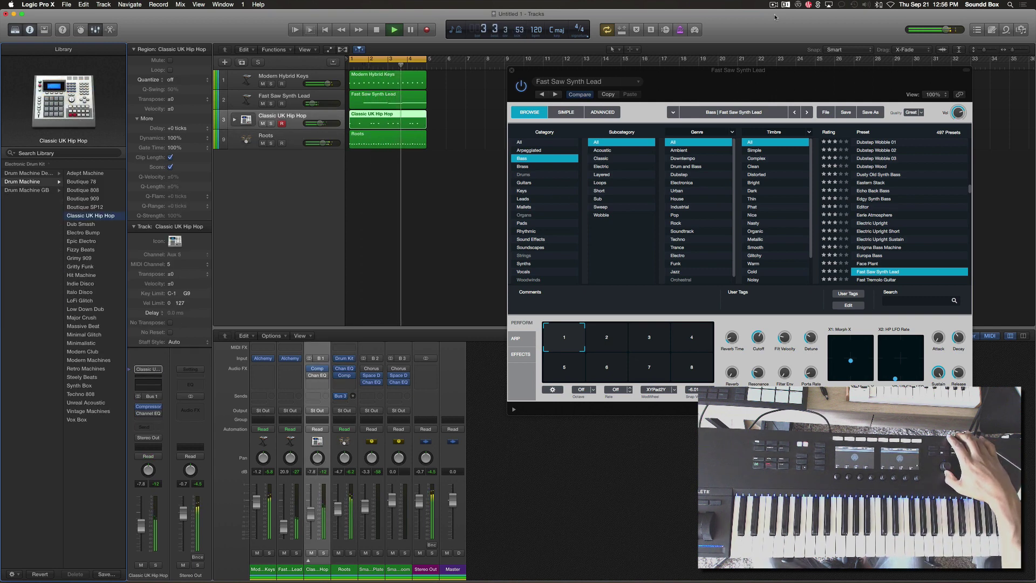
pyautogui.press('Up')
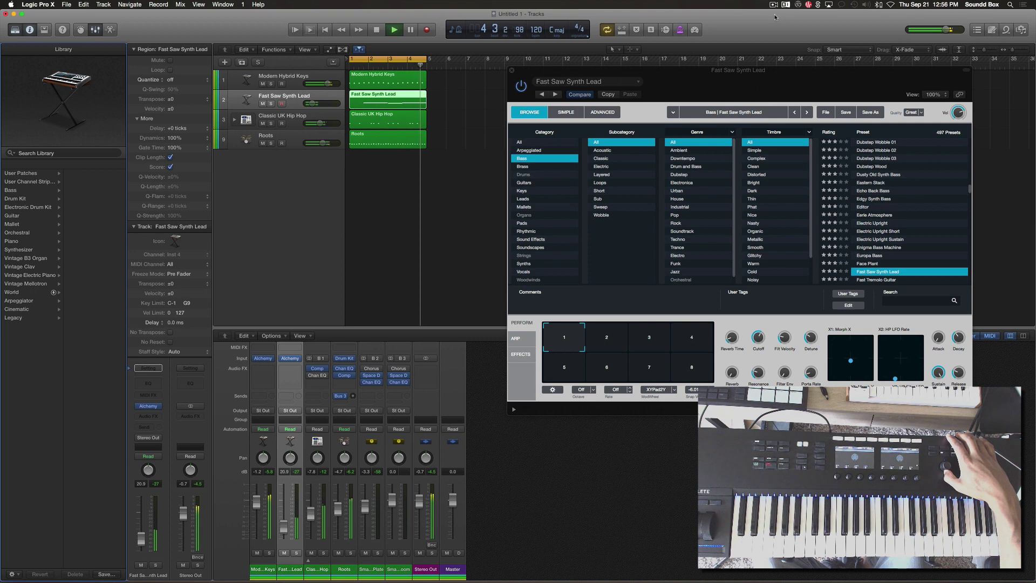
pyautogui.press('Up')
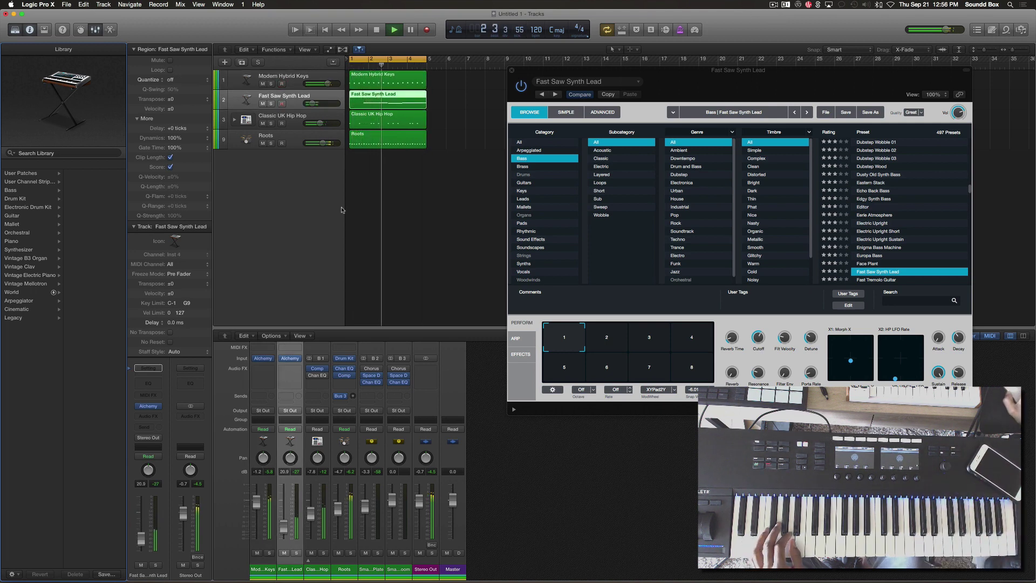
pyautogui.press('v')
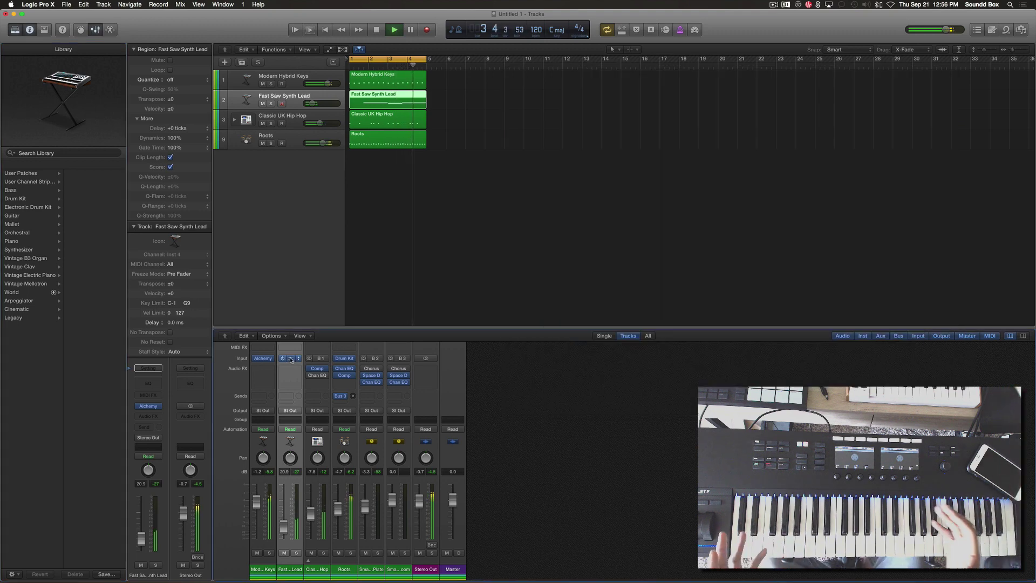
# Reopen the Fast Saw Synth Lead track's Alchemy plug-in window during playback
pyautogui.press('v')
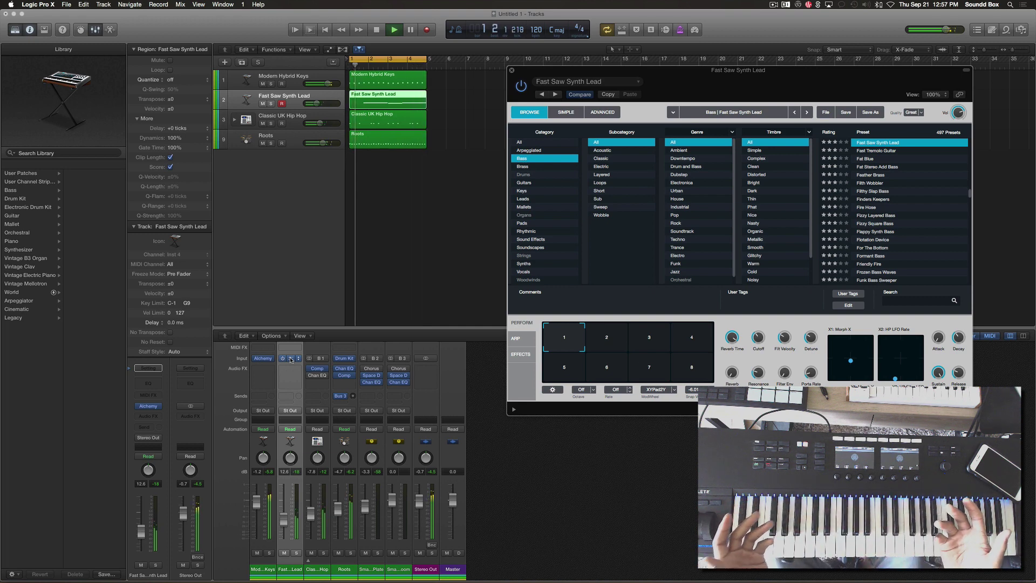
# Solo and then unsolo the Fast Saw Synth Lead track, then mute it
pyautogui.press('s')
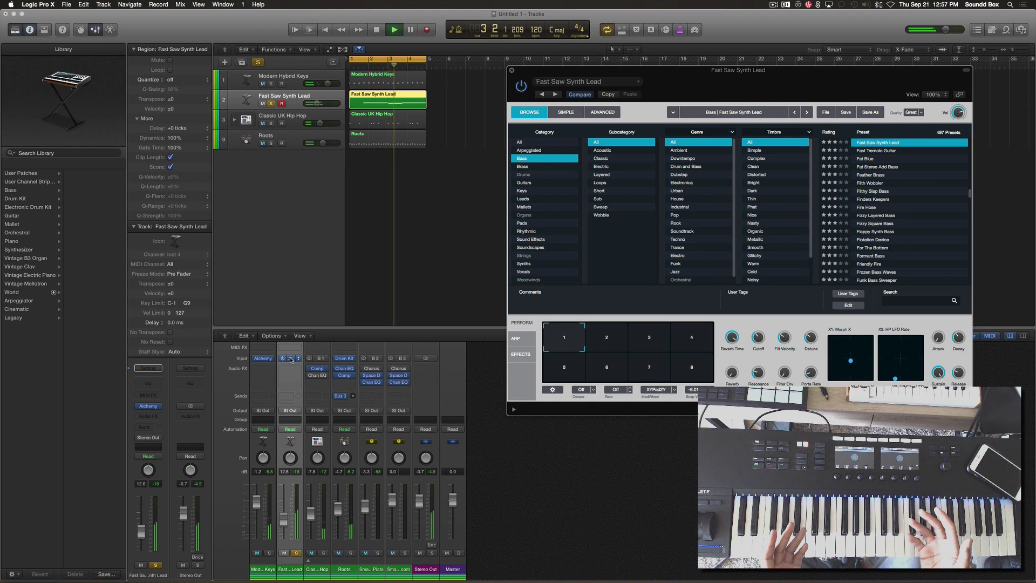
pyautogui.press('s')
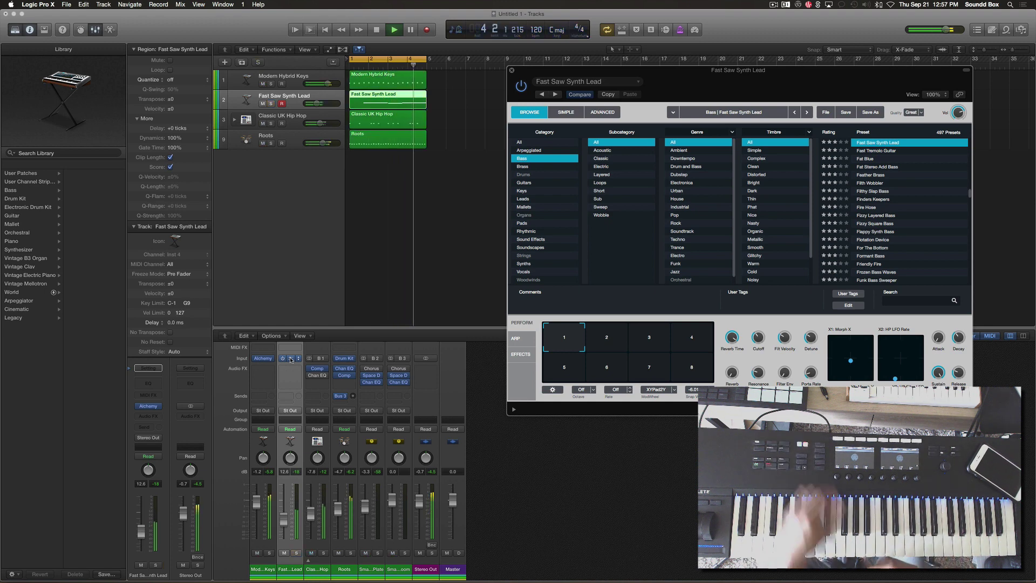
pyautogui.press('m')
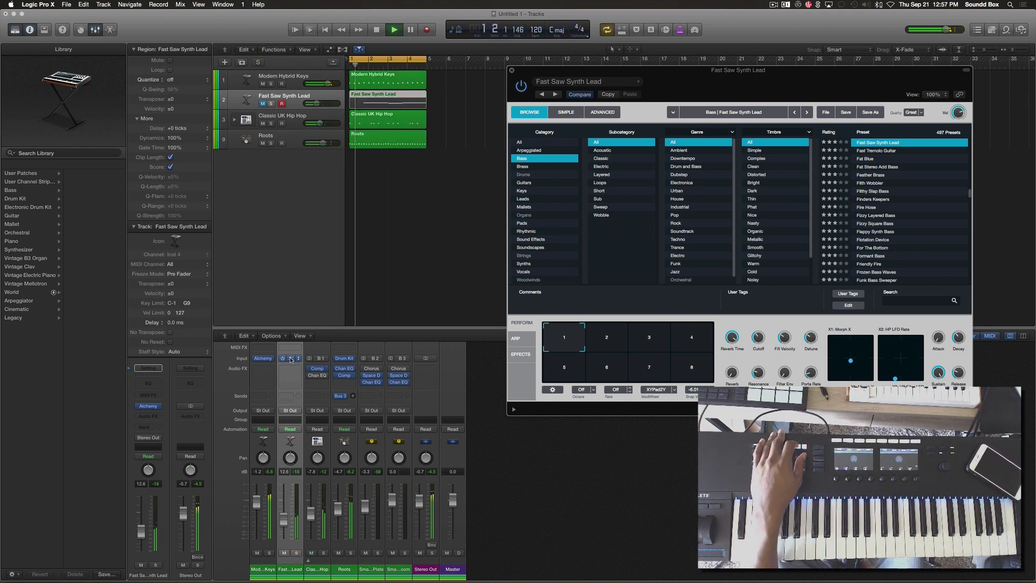